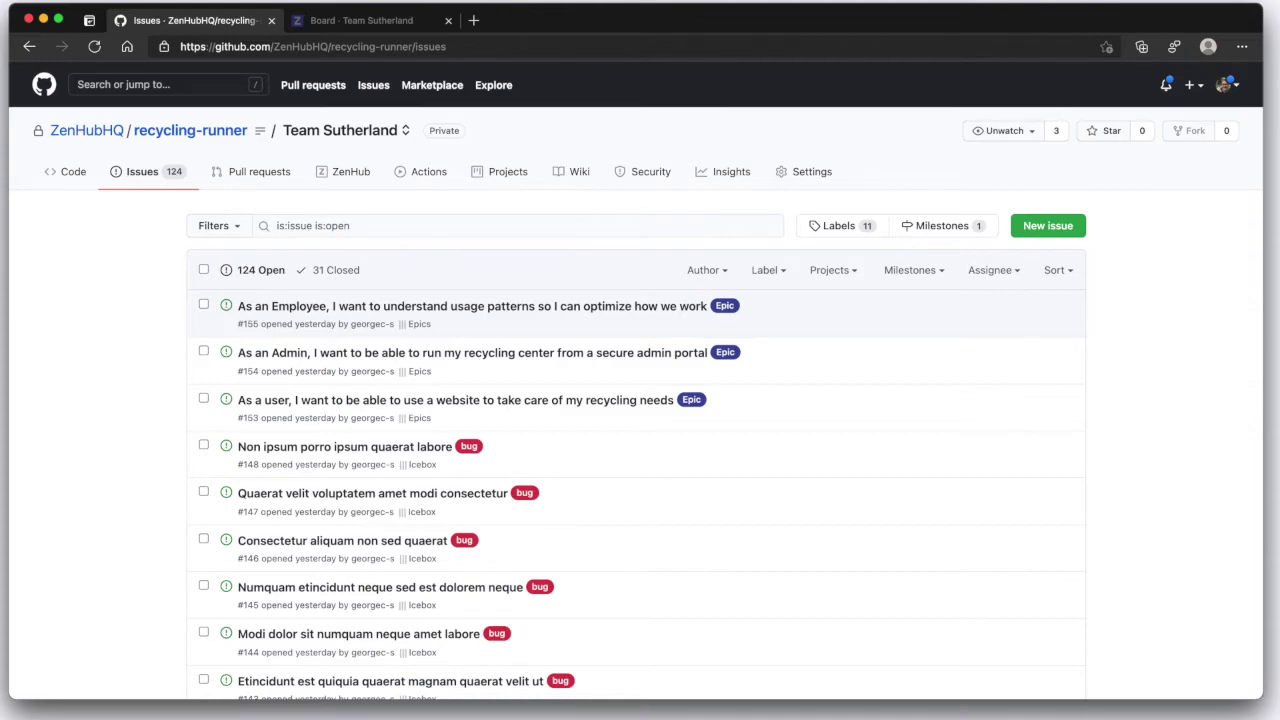
Switch to the Team Sutherland board in ZenHub and look over its pipelines from To be Refined to Closed.
left_click(360, 20)
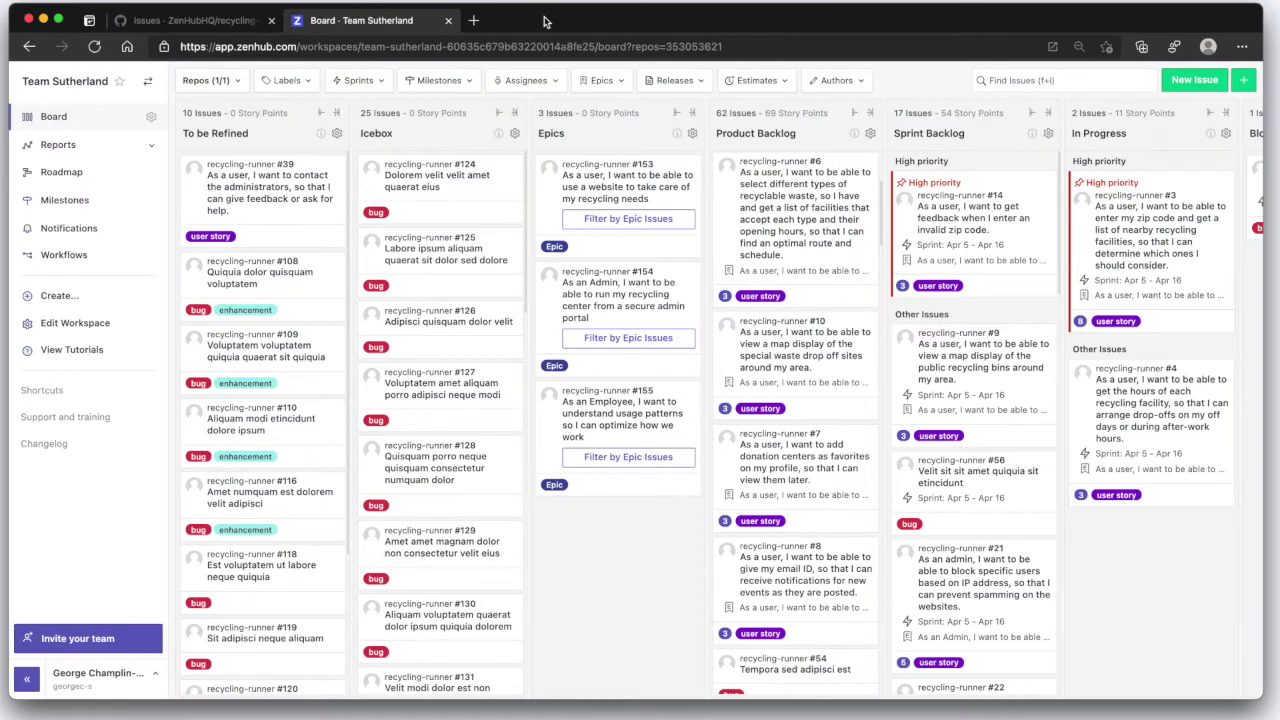
scroll(272, 178, "right", 10)
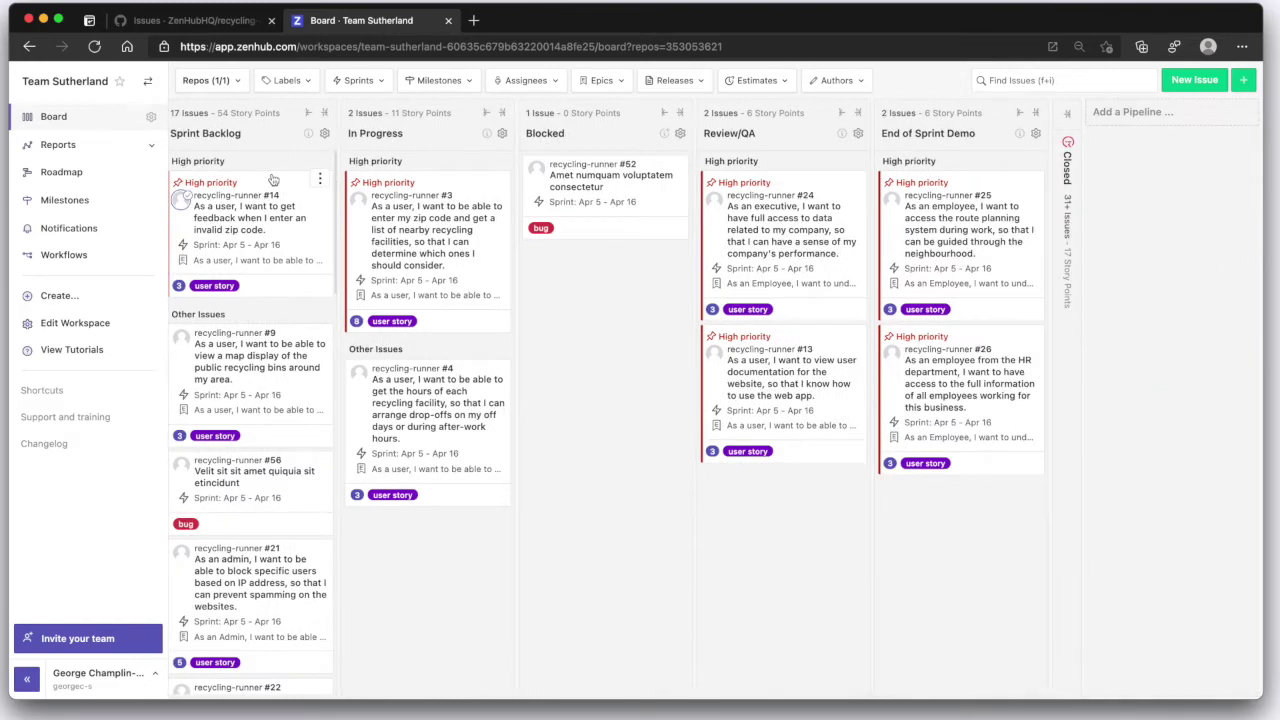
scroll(272, 178, "left", 10)
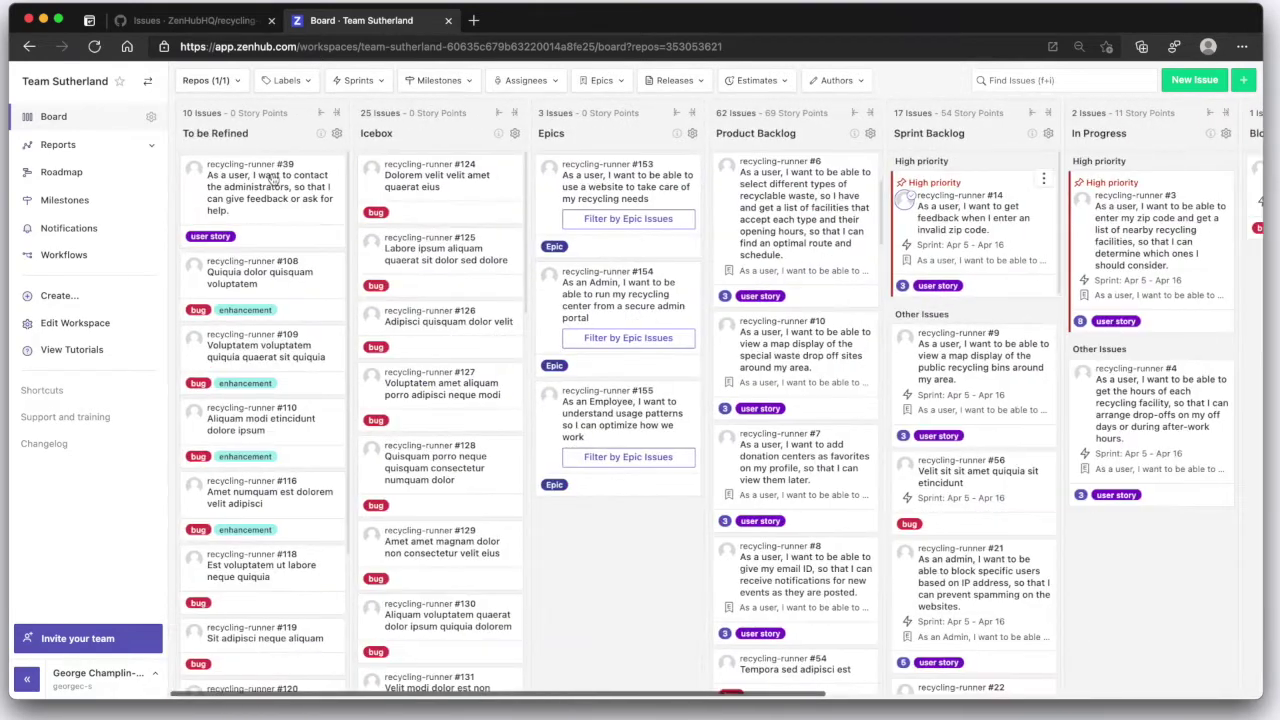
Filter the board by the issues of epic #153, review them across the pipelines, and remove the epic filter.
left_click(607, 220)
scroll(612, 260, "right", 10)
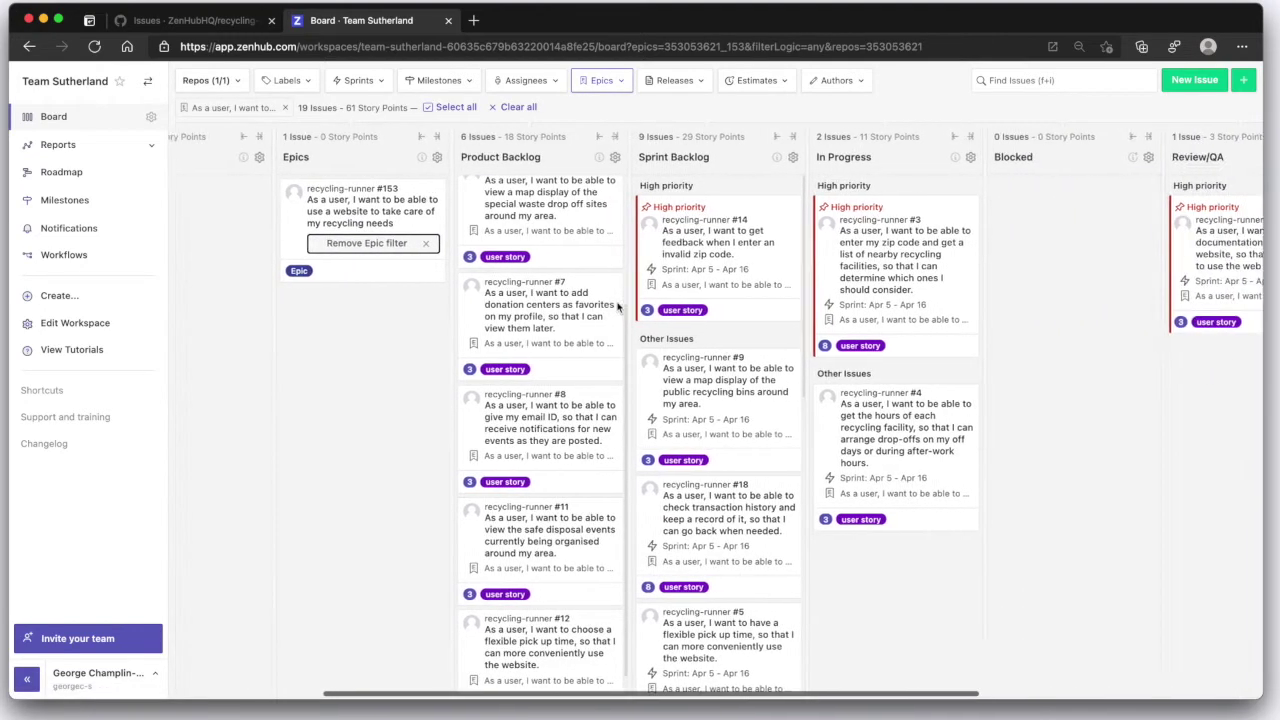
scroll(617, 307, "left", 5)
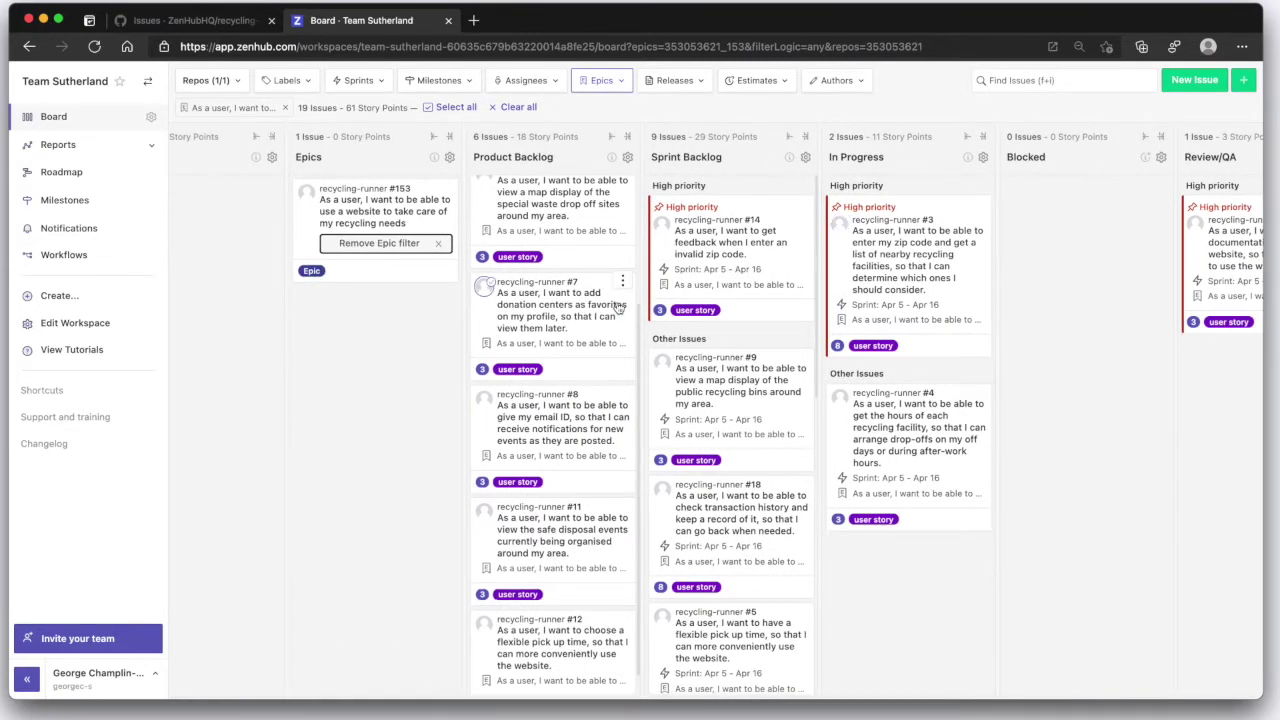
left_click(370, 244)
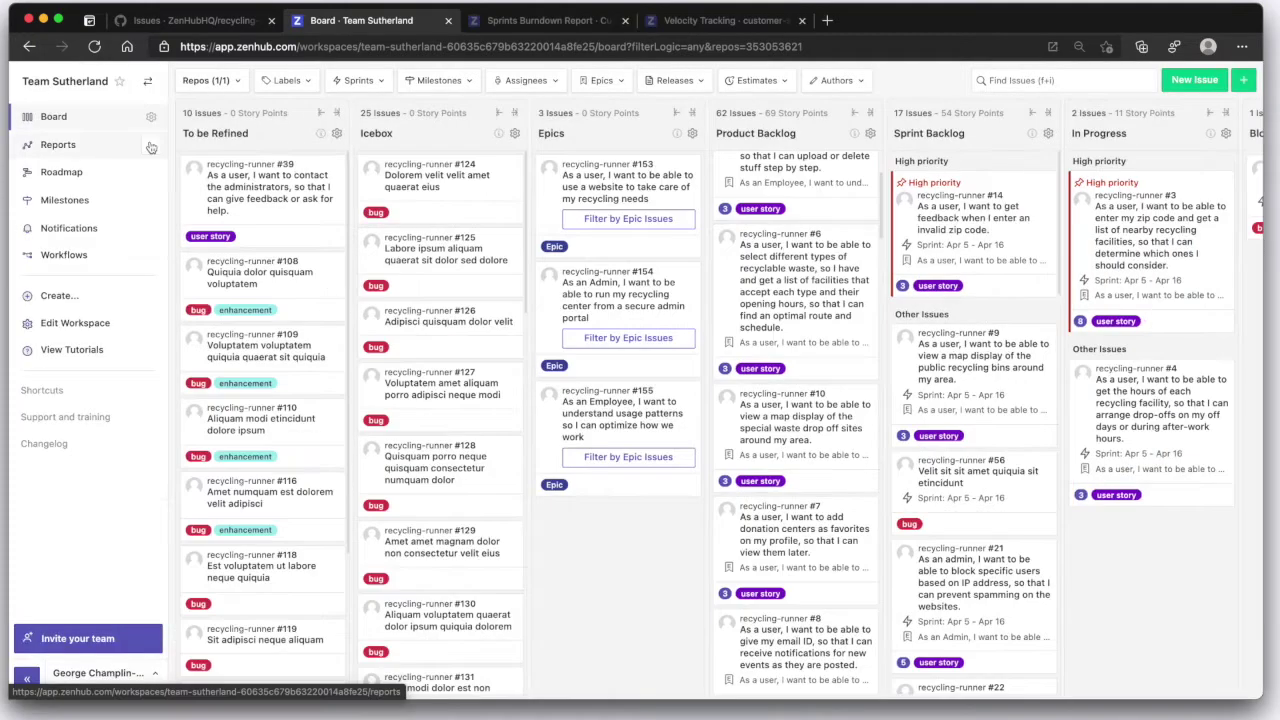
Expand the list of reports, view the sprint burndown and velocity tracking reports, and return to the Team Sutherland board.
left_click(151, 147)
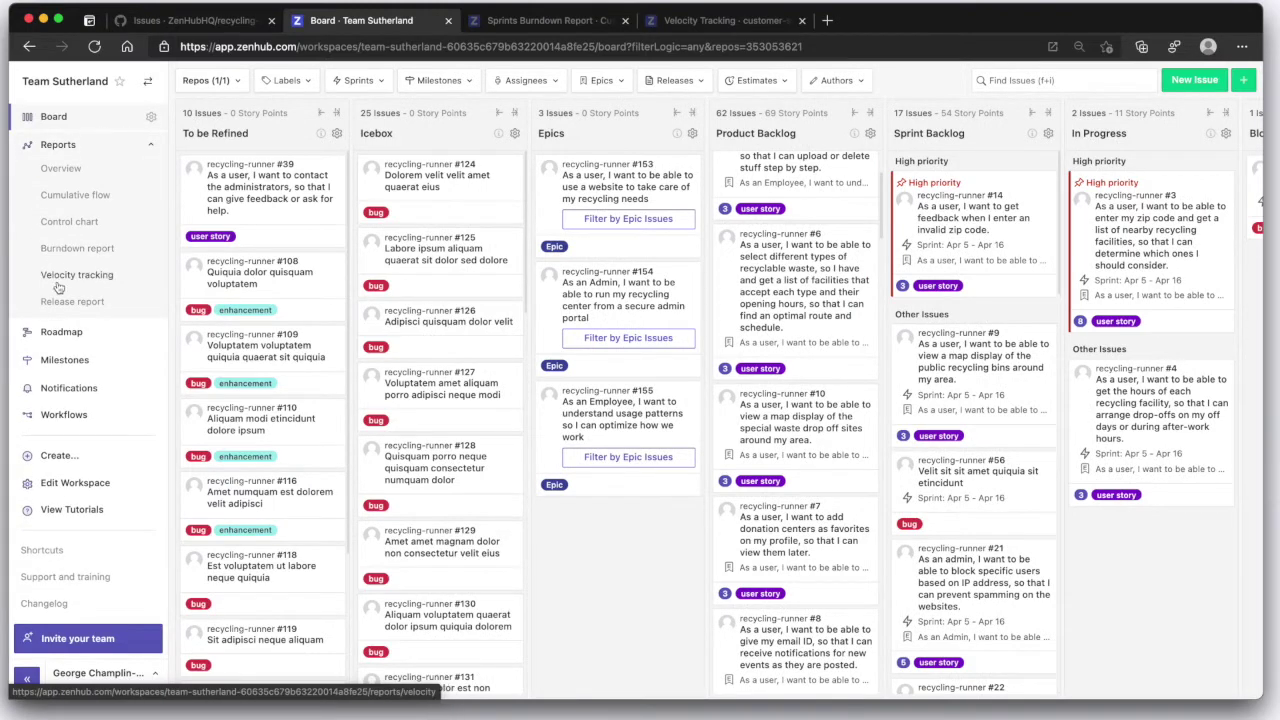
left_click(543, 15)
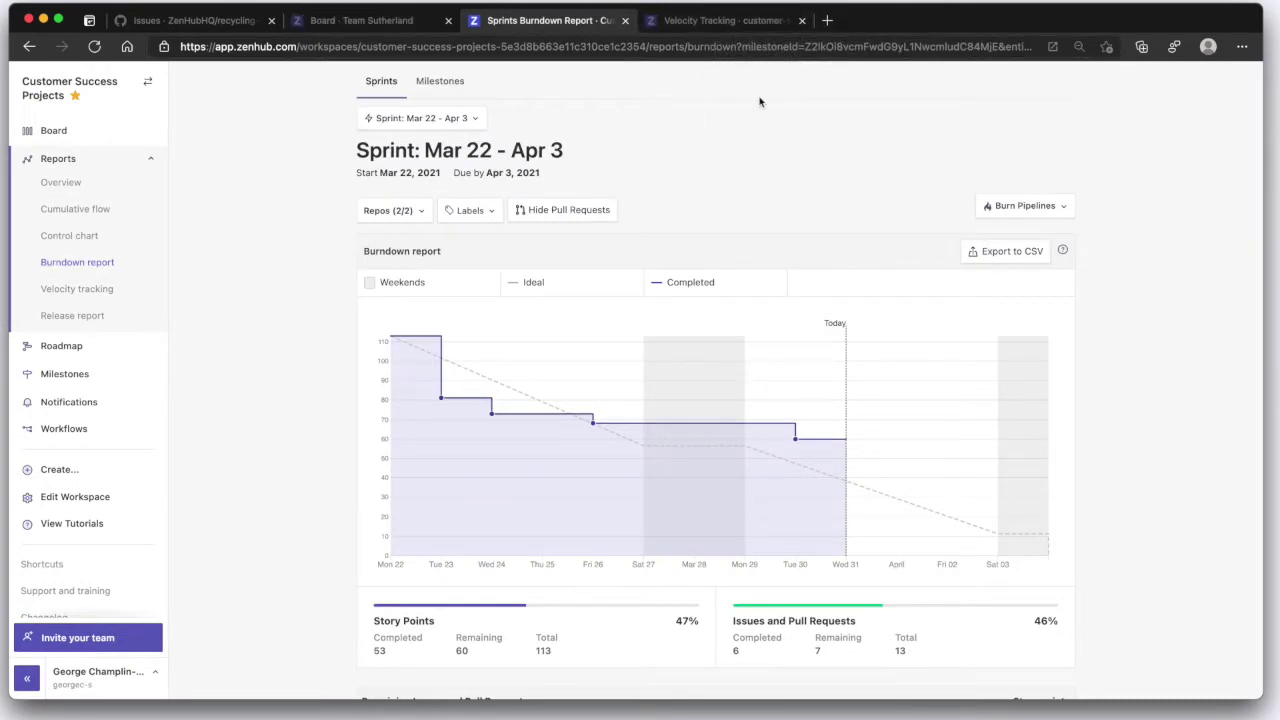
left_click(726, 20)
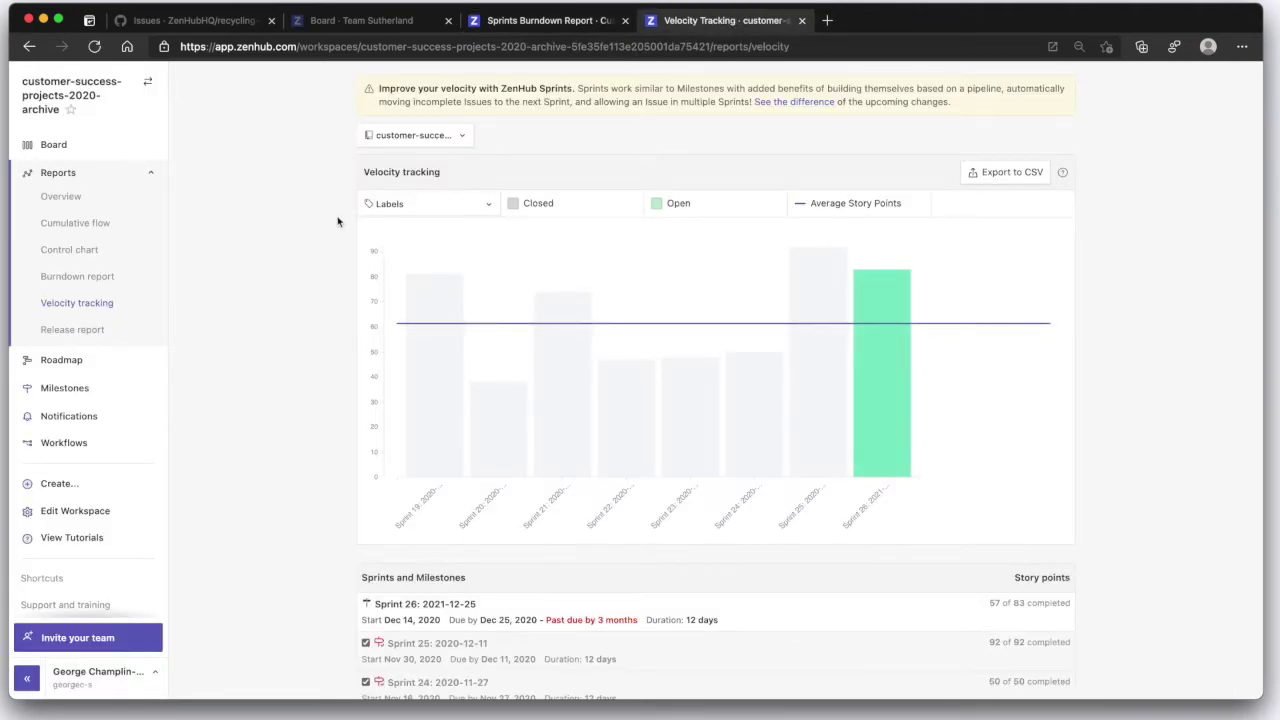
left_click(527, 20)
left_click(365, 20)
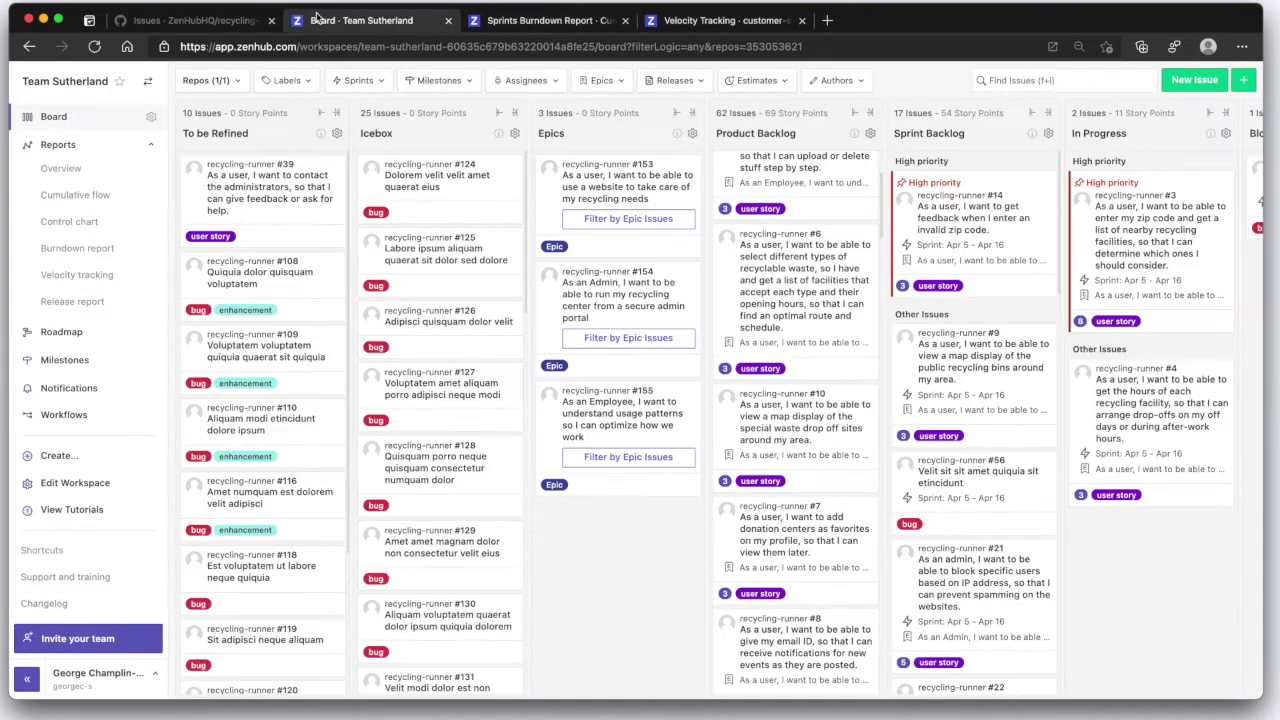
Add the documentation label to issues #108, #109, #110 and #116 in To be Refined in one batch.
left_click(193, 266)
left_click(195, 352)
left_click(194, 426)
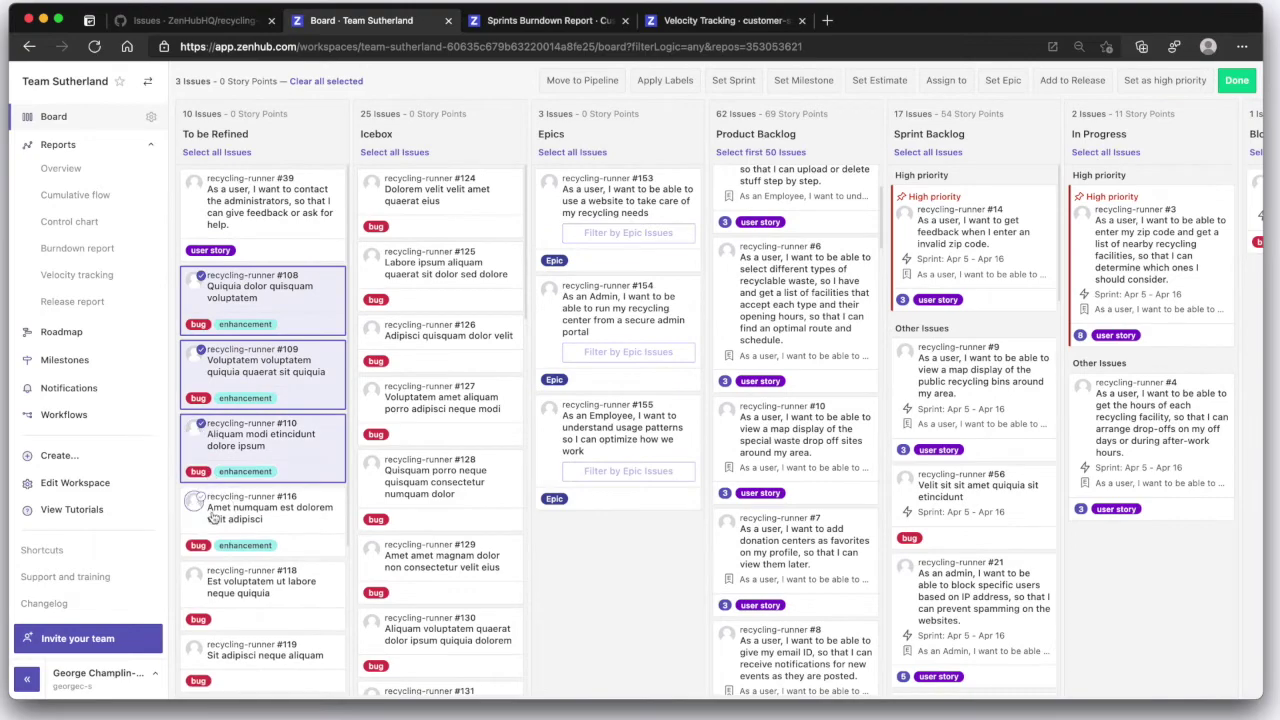
left_click(194, 500)
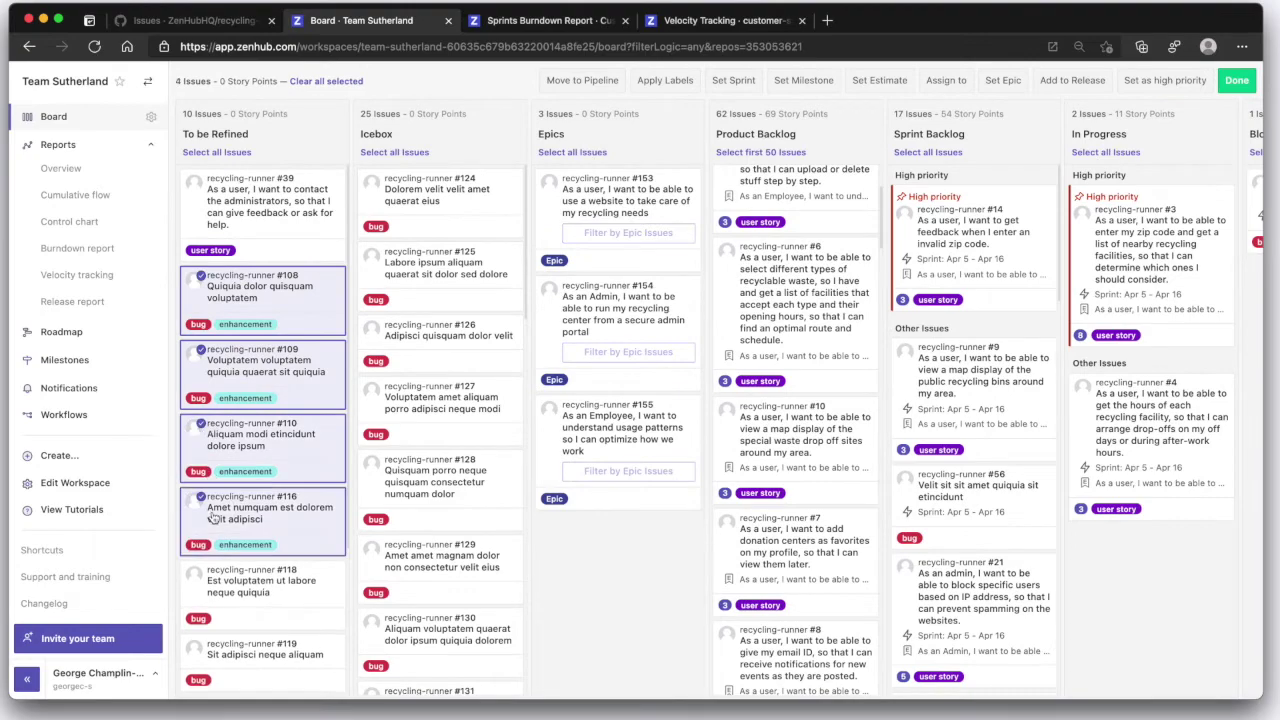
left_click(664, 82)
left_click(634, 268)
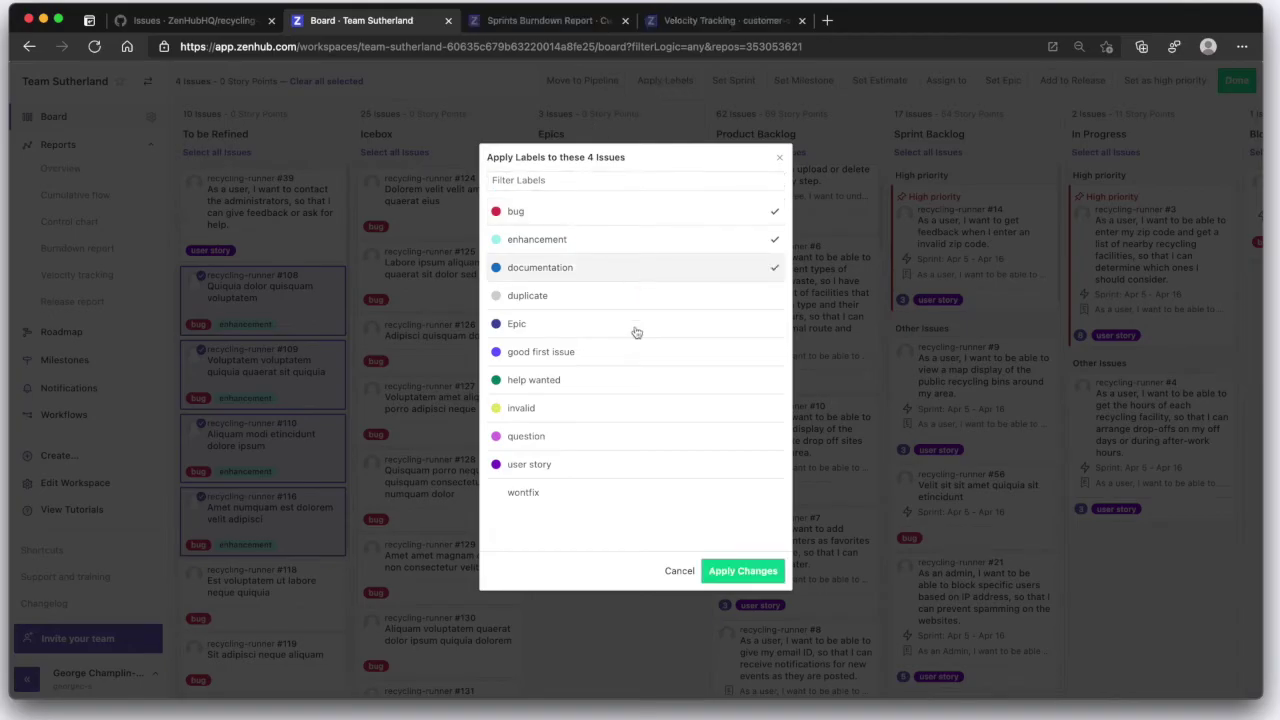
left_click(732, 570)
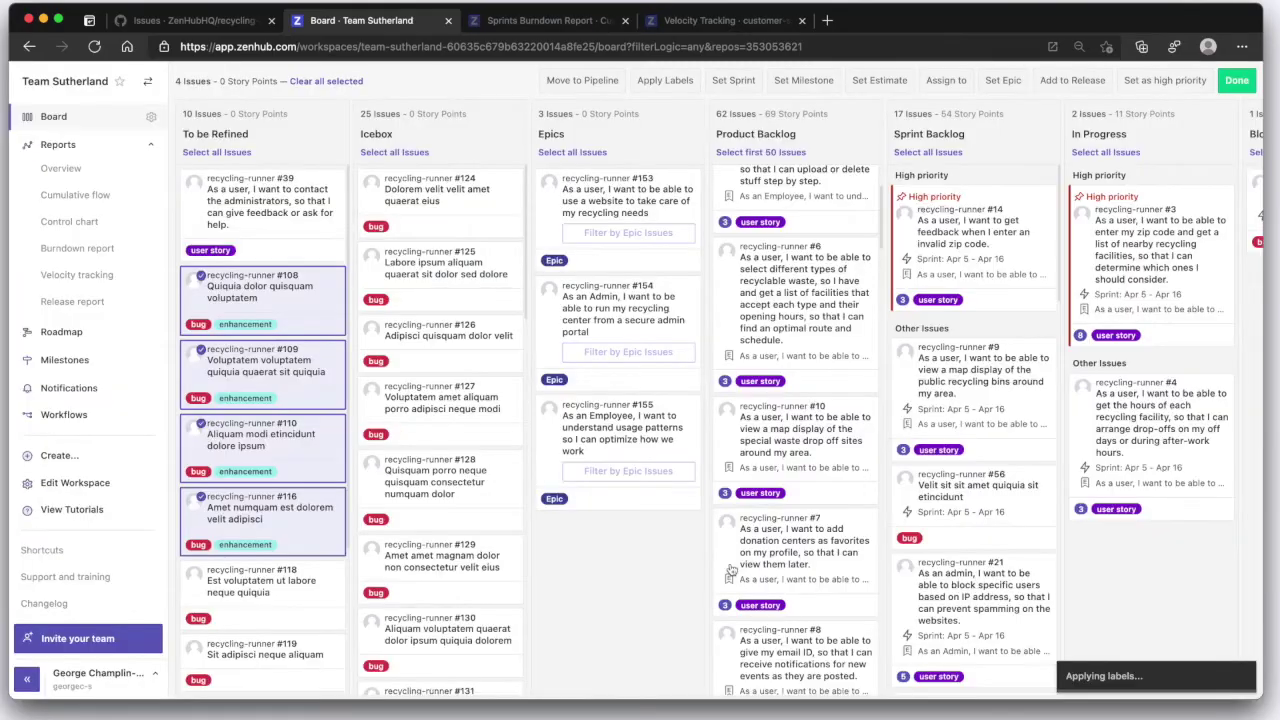
left_click(1245, 83)
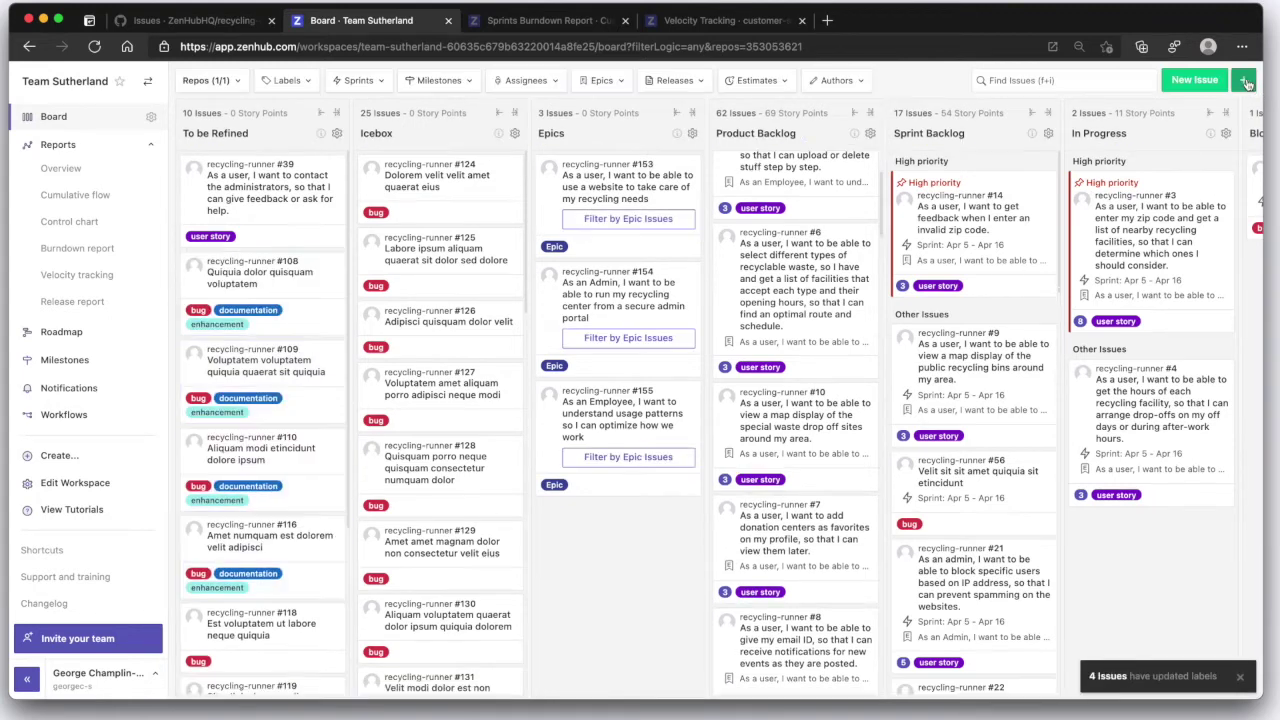
Open issue #39, set its estimate to 5, and add it to Sprint: Apr 5 - Apr 16.
left_click(259, 197)
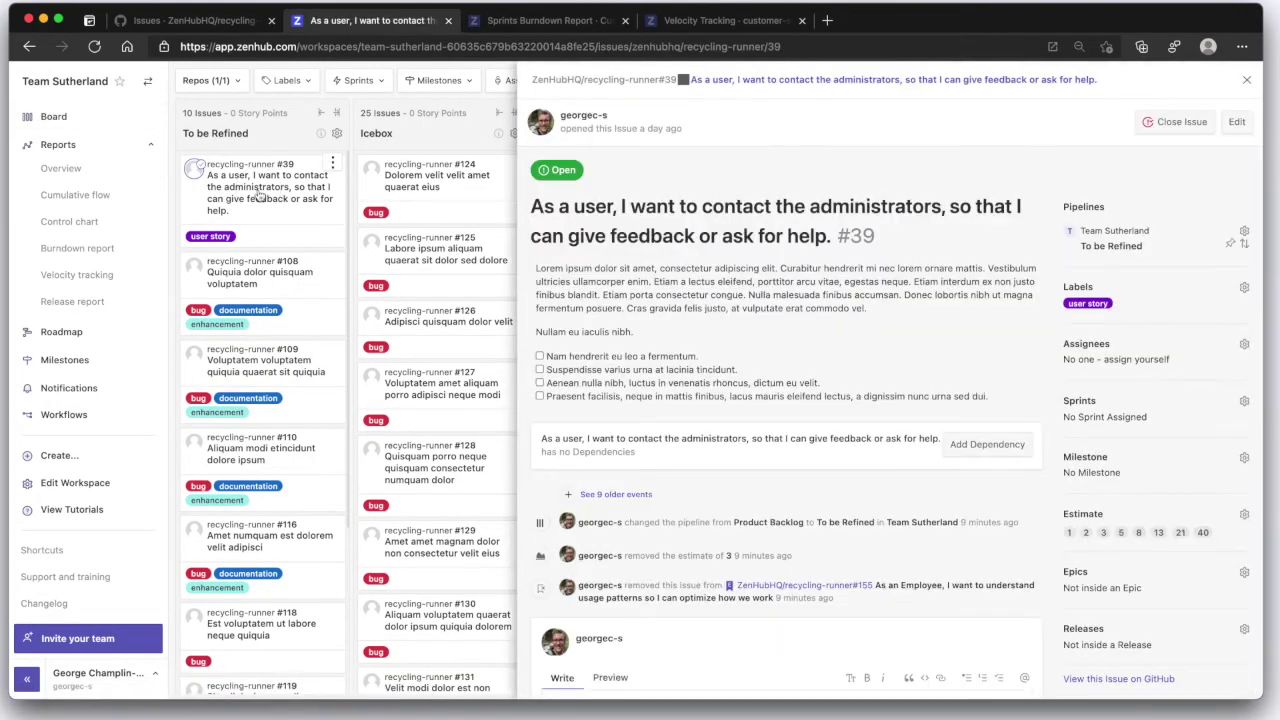
left_click(1121, 533)
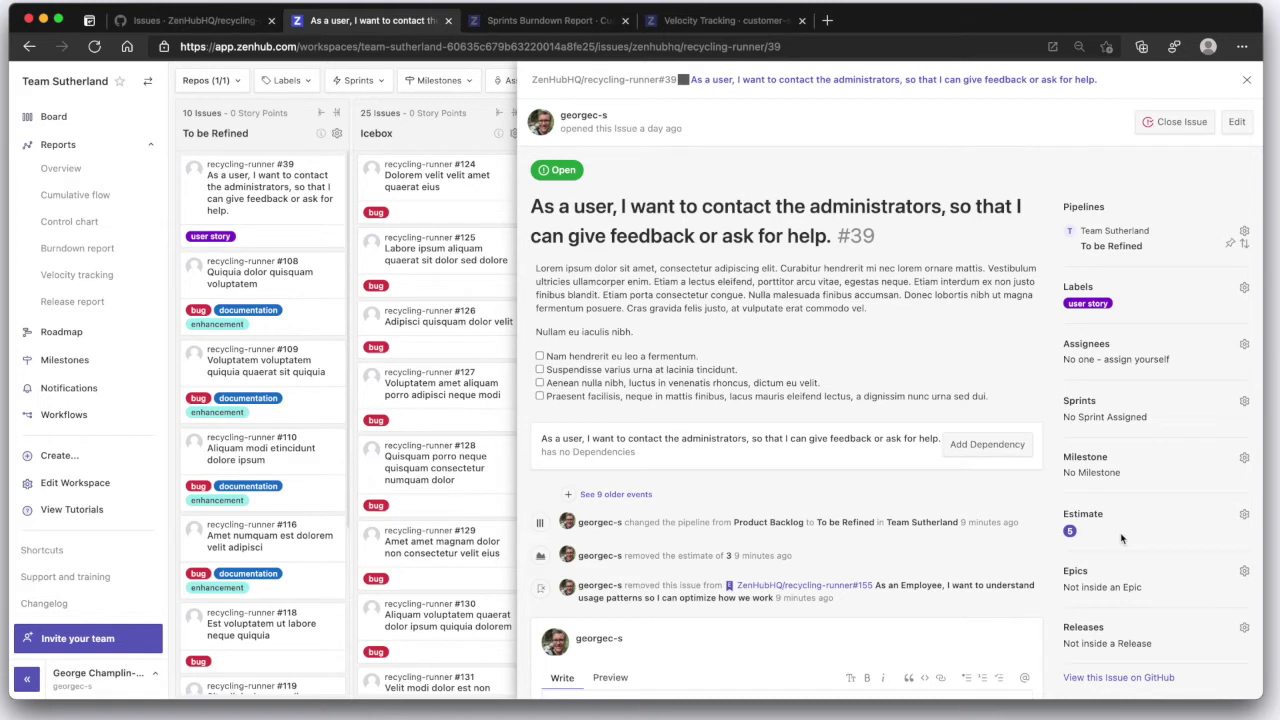
left_click(1081, 400)
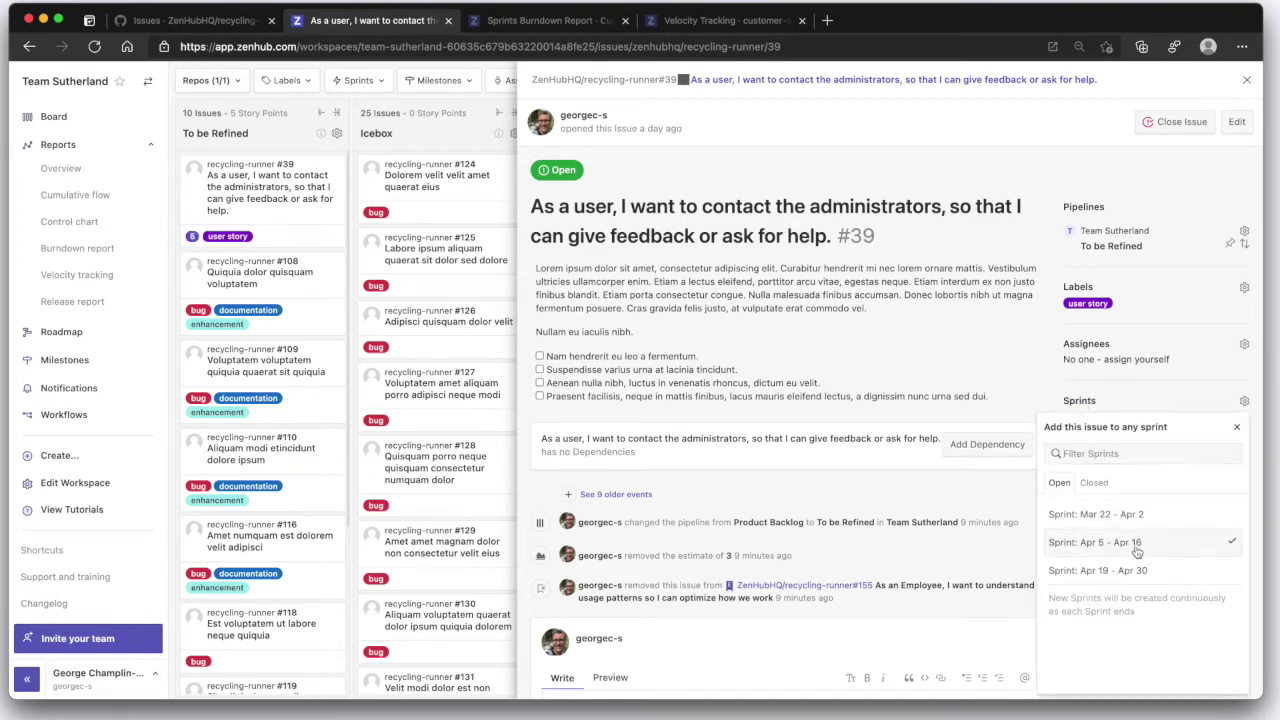
left_click(1135, 545)
Move issue #39 from To be Refined to the Product Backlog pipeline and close the issue view.
left_click(1110, 245)
left_click(1084, 378)
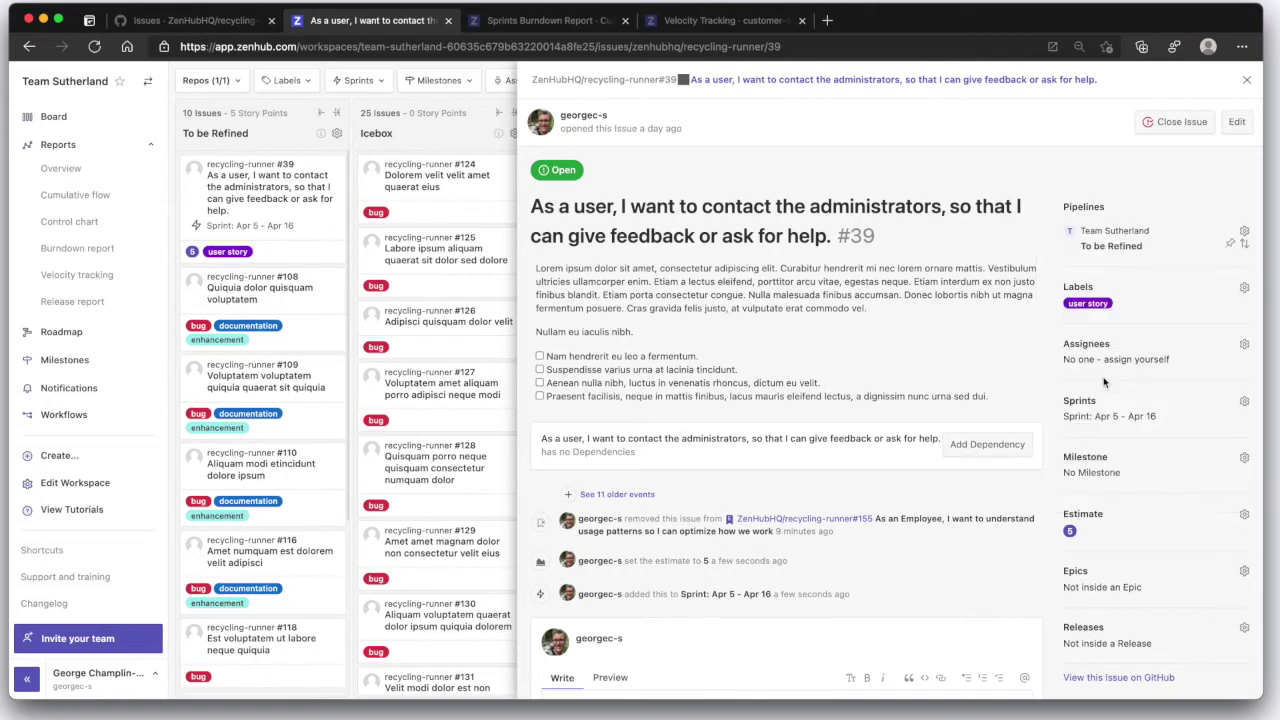
left_click(1243, 244)
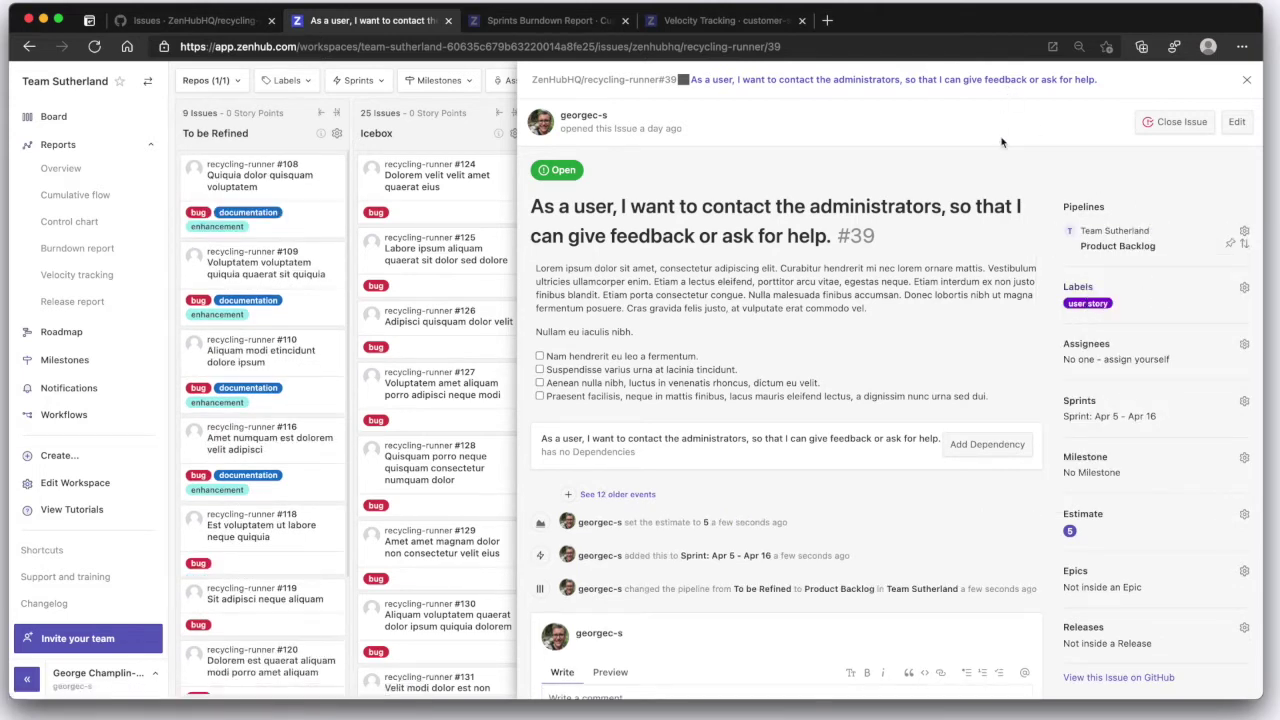
left_click(1246, 79)
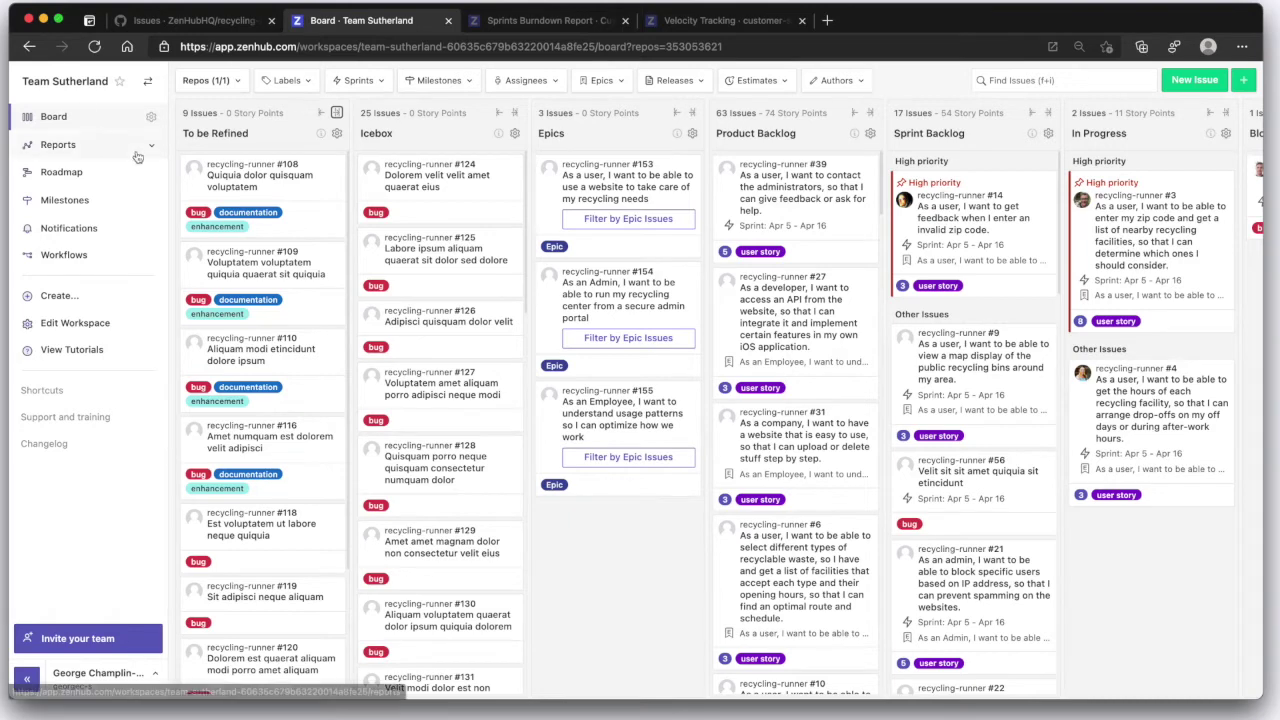
Collapse the To be Refined, Icebox and Product Backlog pipelines, and collapse the navigation sidebar.
left_click(320, 112)
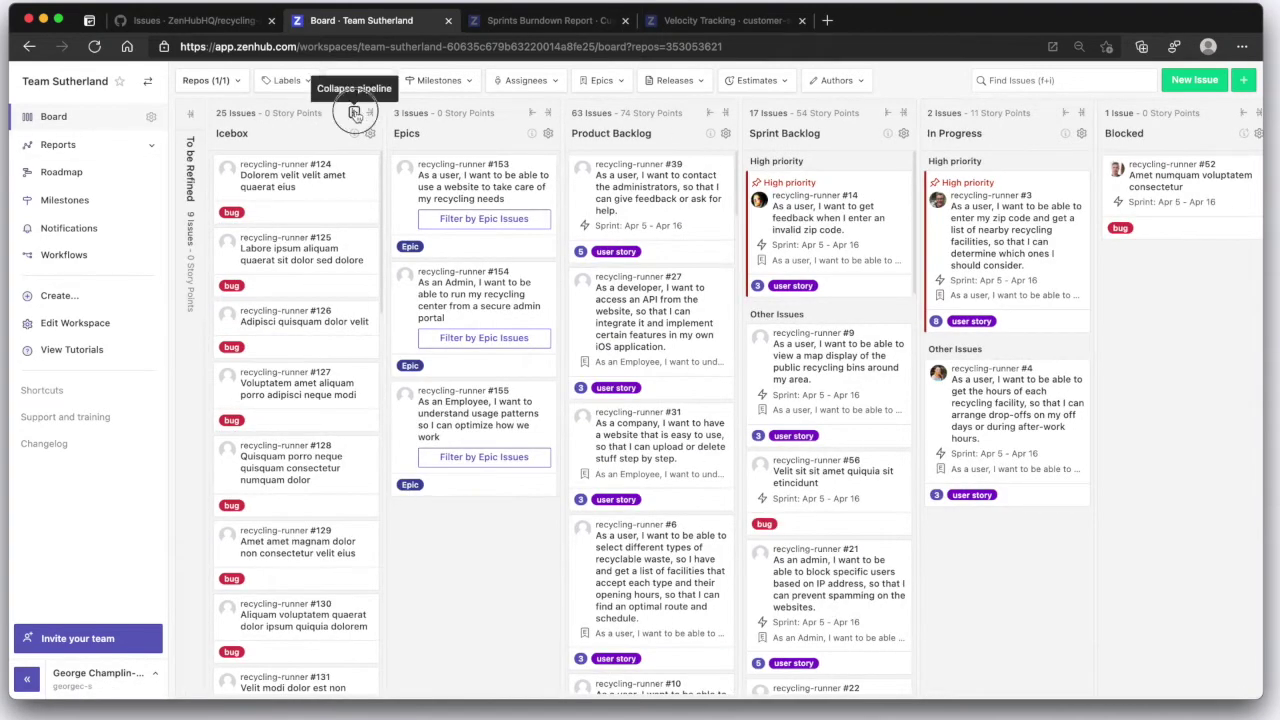
left_click(352, 113)
left_click(576, 113)
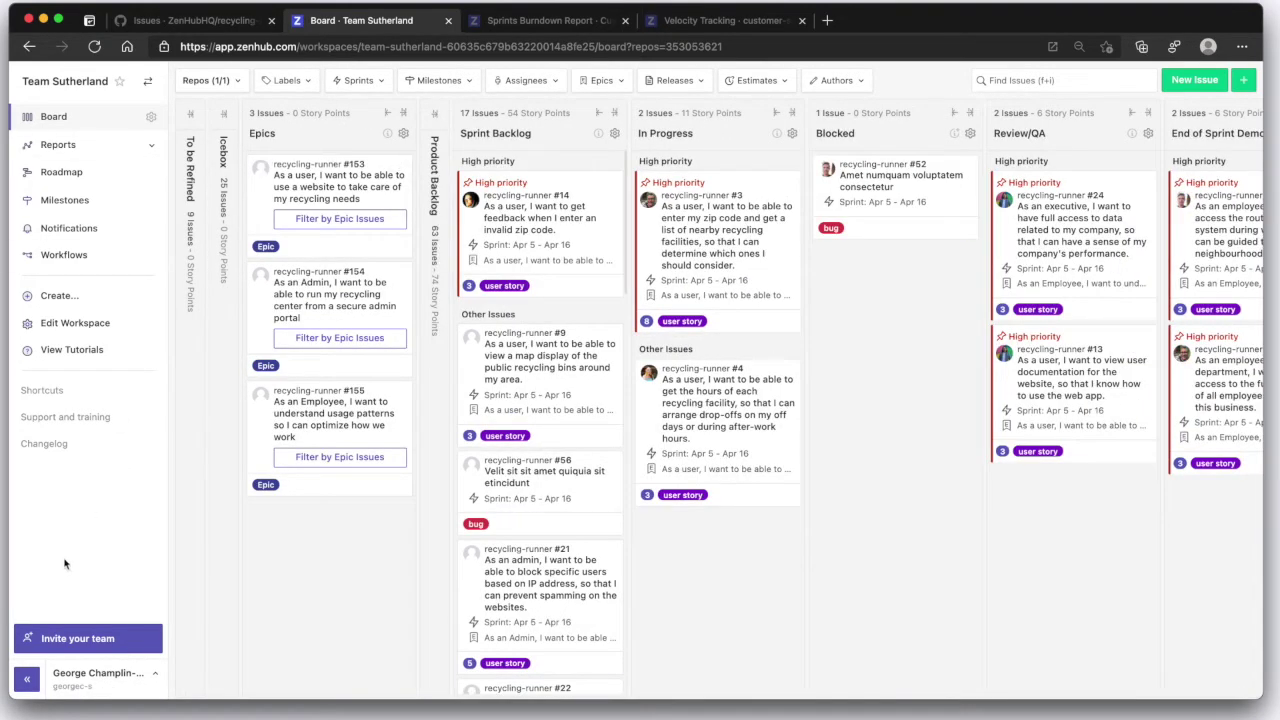
left_click(27, 679)
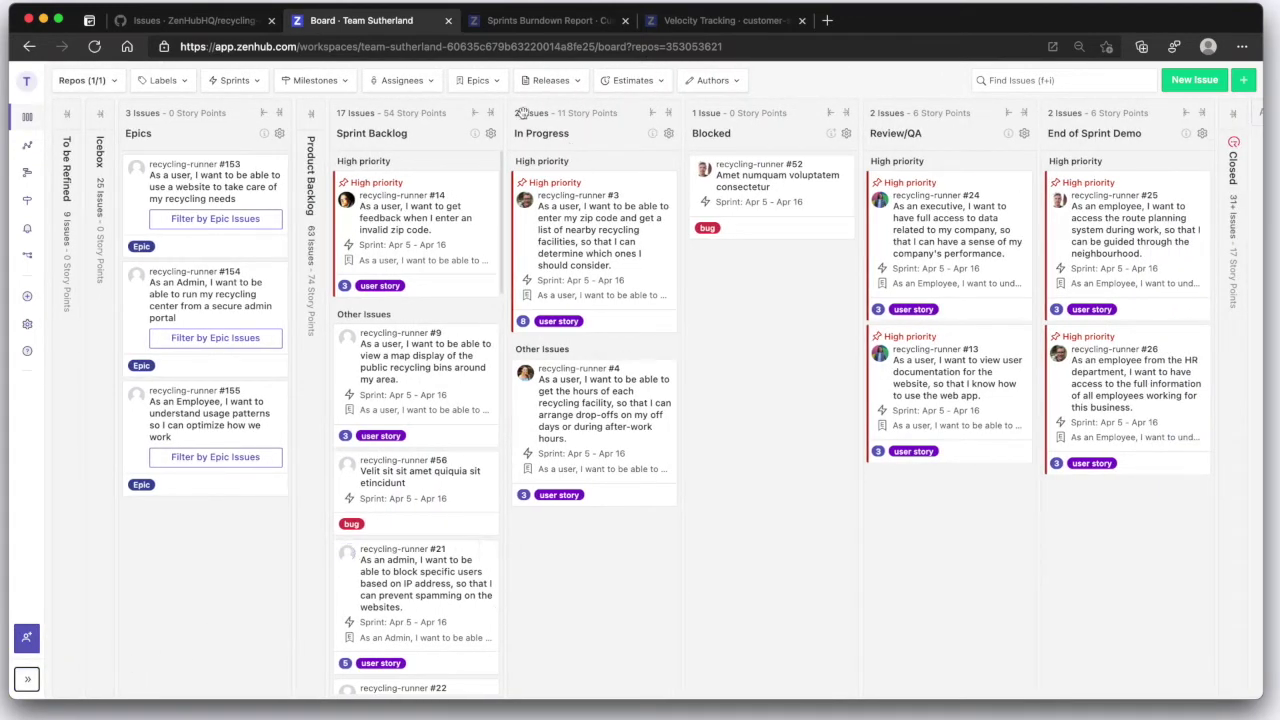
Filter the board by the assignee of issues #3 and #26, review that teammate's work, and clear the filter.
left_click(402, 80)
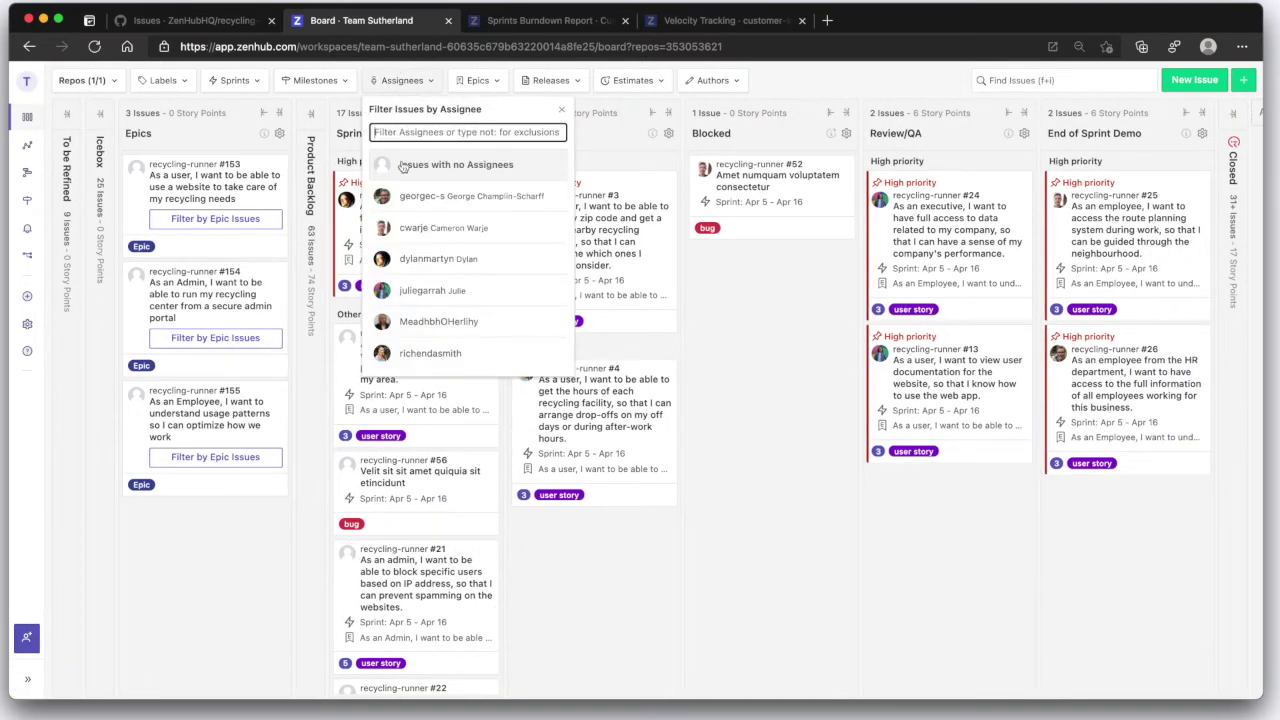
left_click(494, 196)
left_click(800, 384)
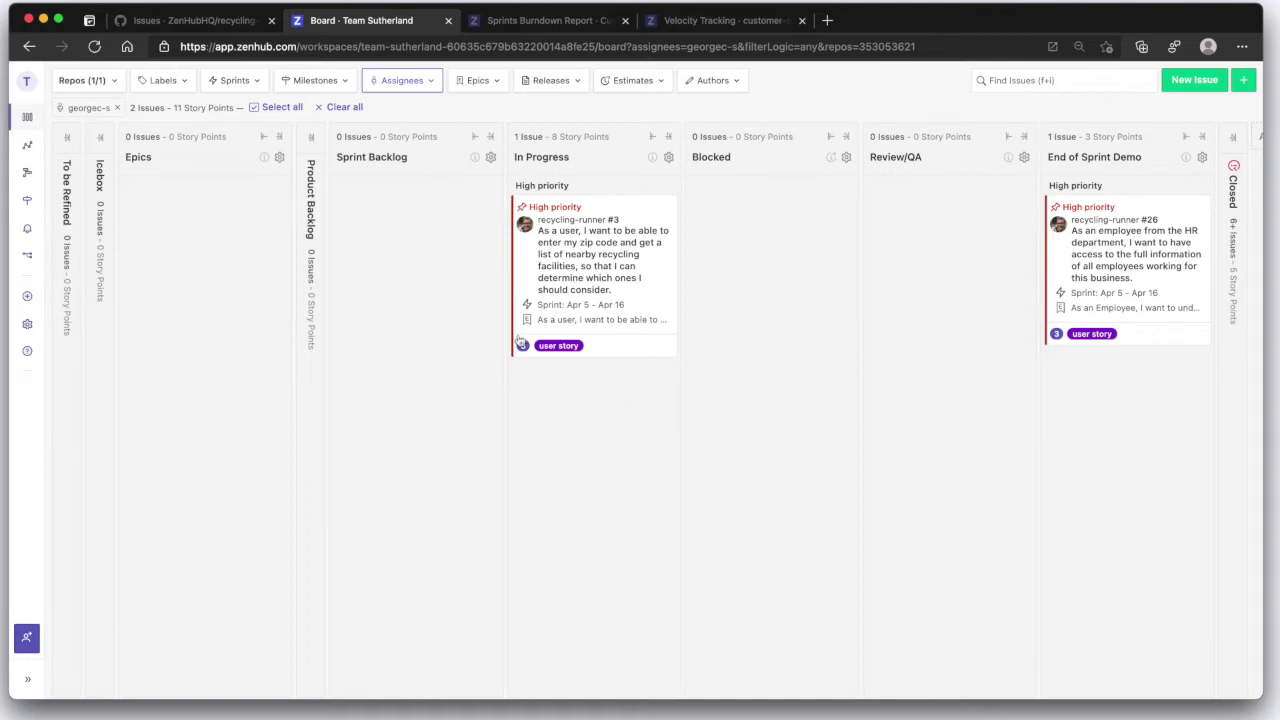
left_click(345, 109)
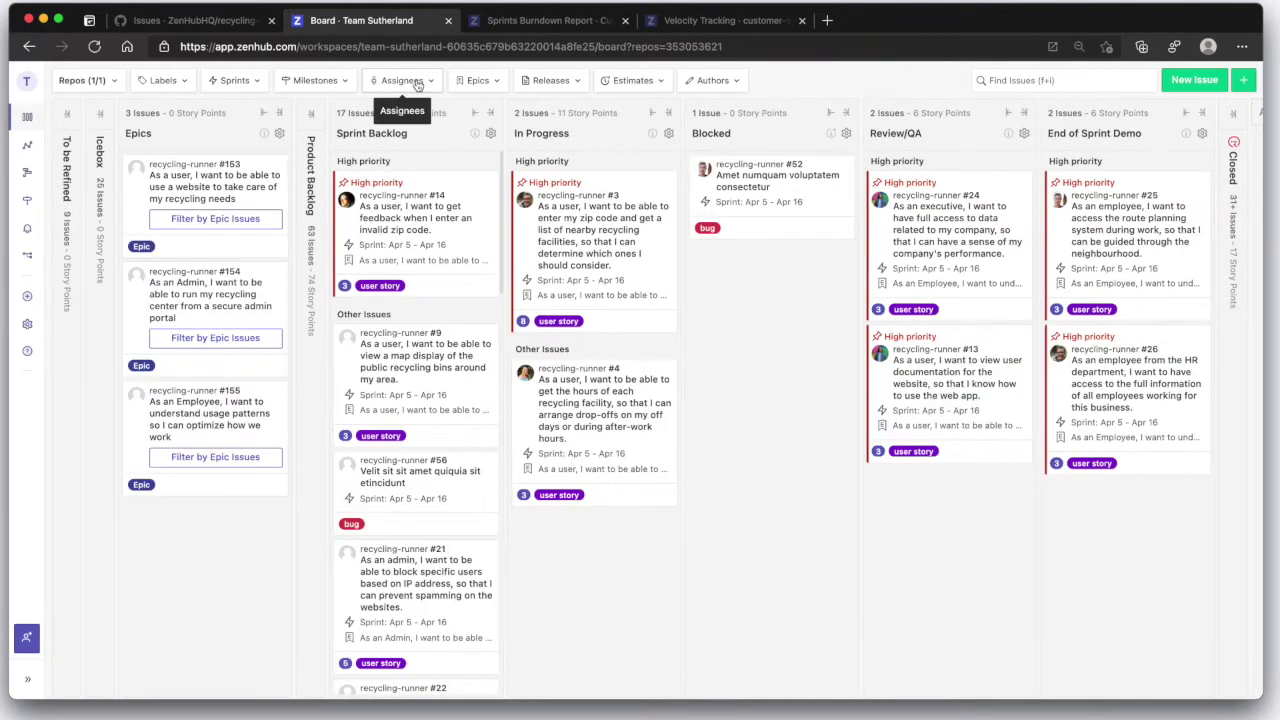
Filter the board by the assignee of blocked issue #52, review that teammate's work, and clear the filter.
left_click(416, 83)
left_click(440, 197)
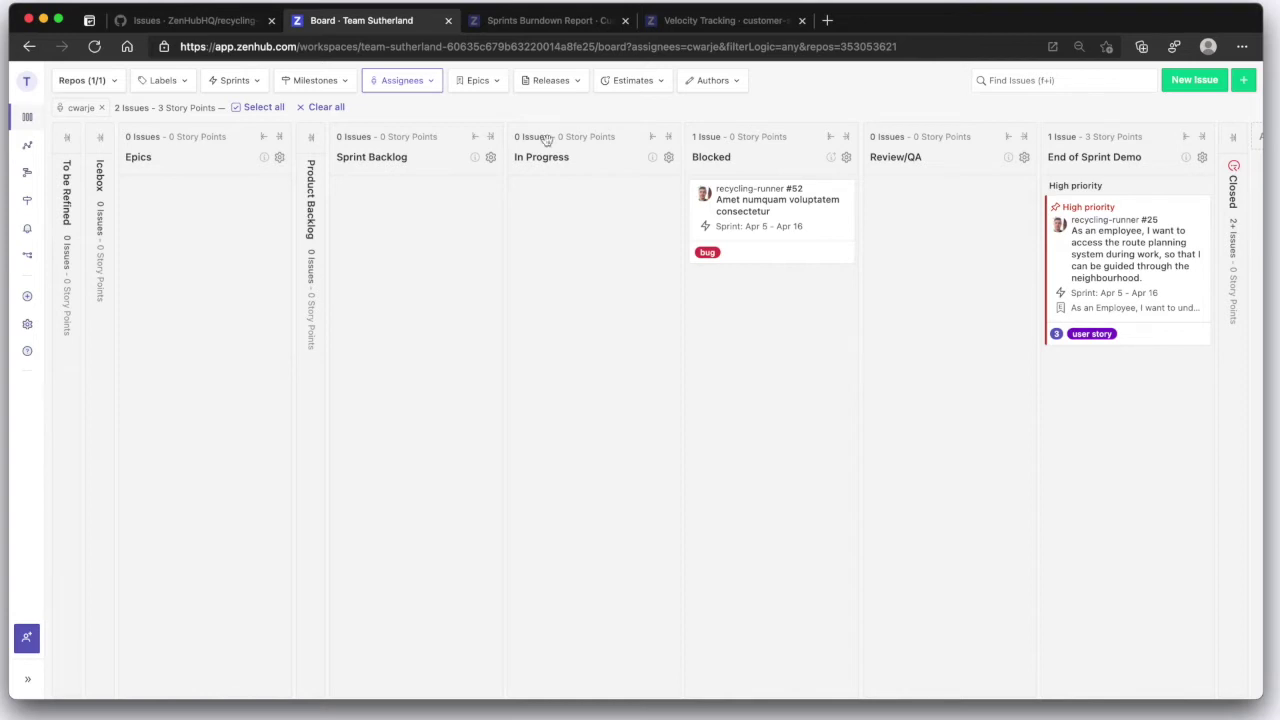
left_click(315, 107)
Filter the board by the assignee of issue #14, move that issue from Sprint Backlog to In Progress, and clear the filter.
left_click(418, 84)
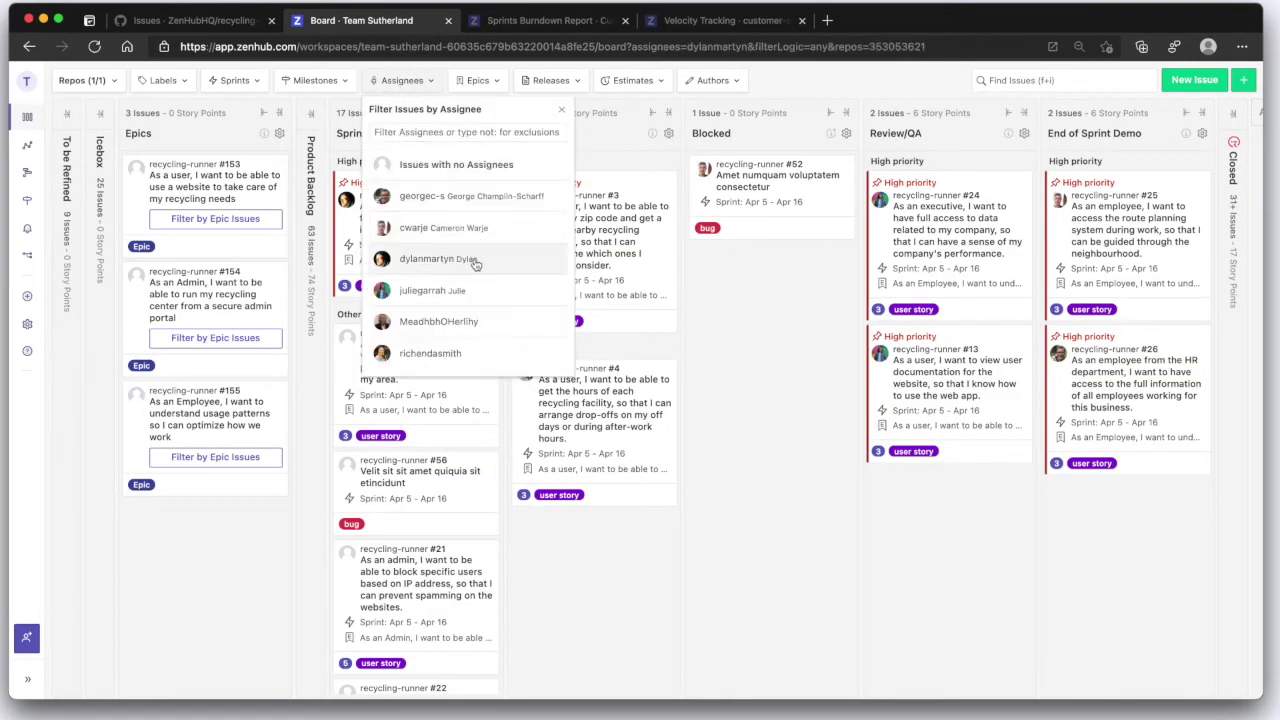
left_click(438, 259)
left_click(704, 561)
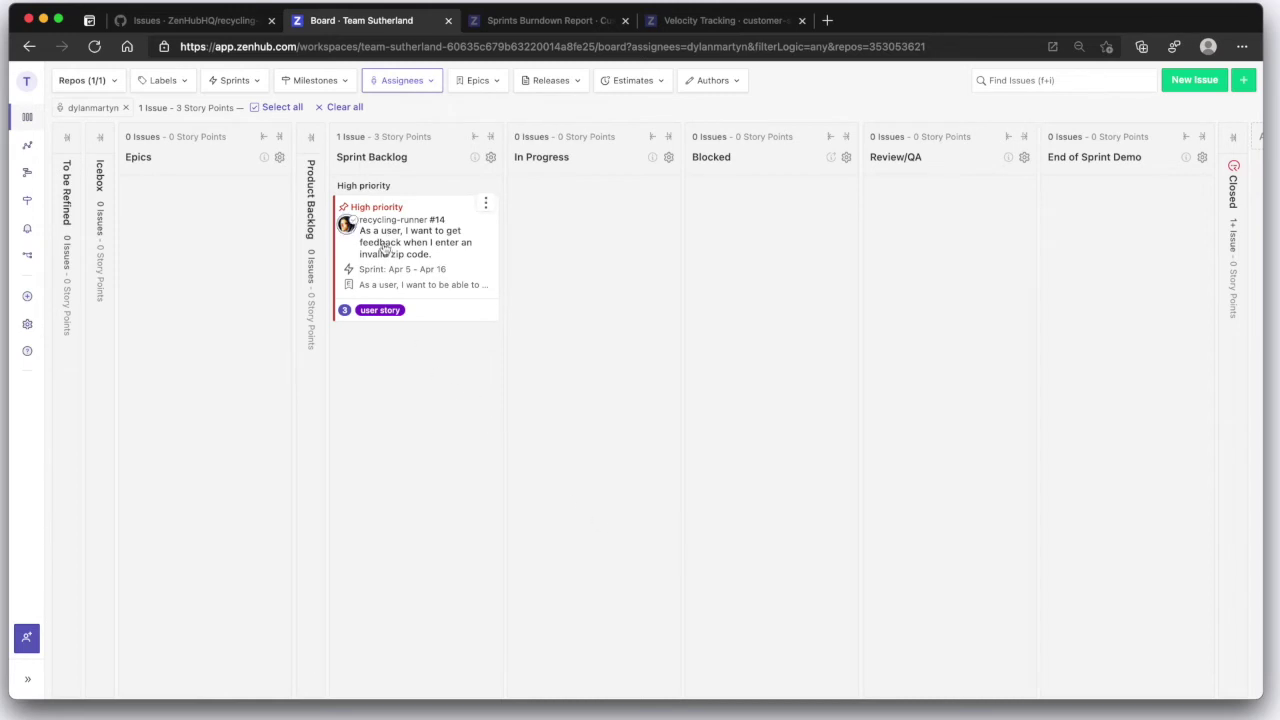
left_click_drag(385, 248, 596, 230)
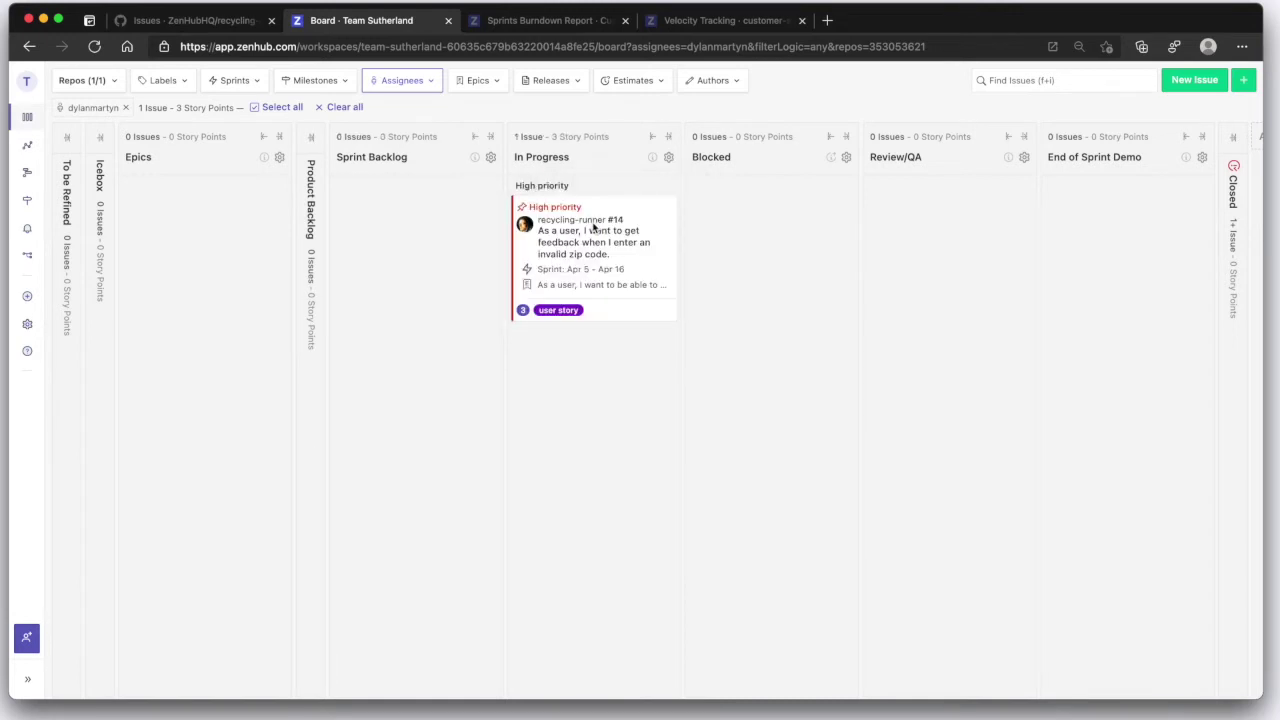
left_click(344, 106)
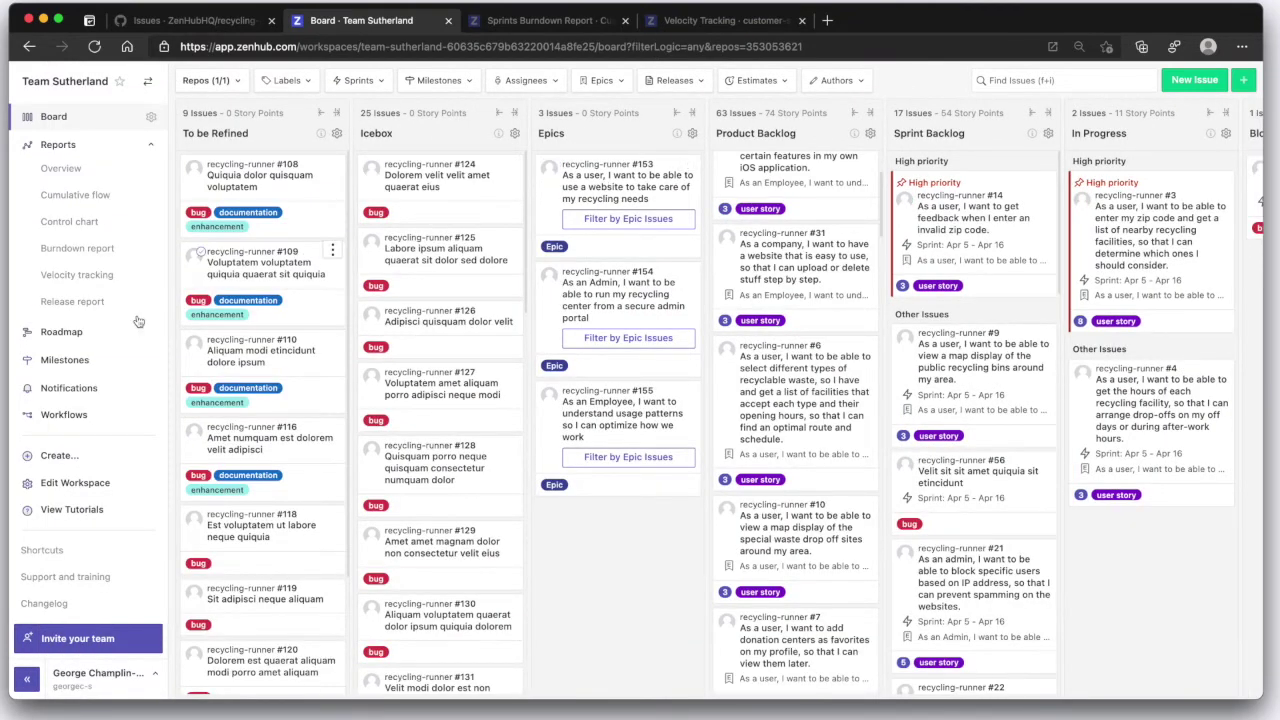
On the roadmap, reschedule the Admin recycling center epic to Mar 16 - May 1.
left_click(61, 332)
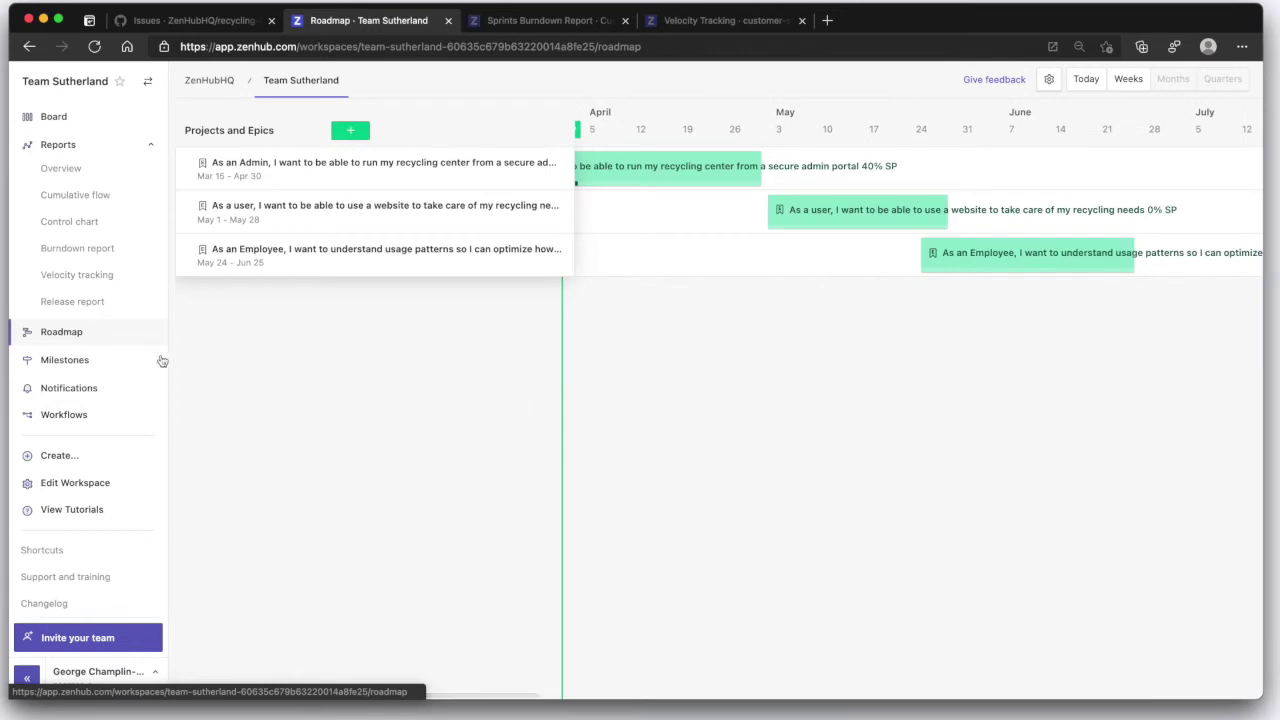
scroll(730, 341, "left", 3)
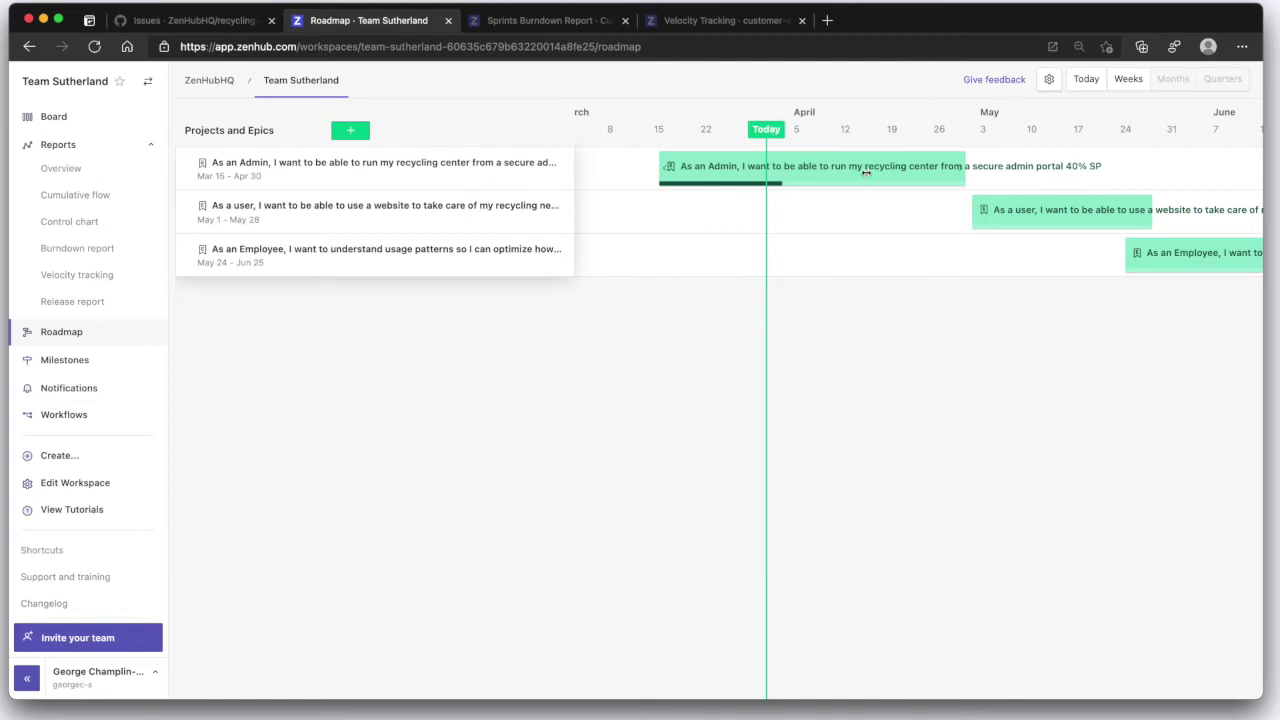
left_click_drag(866, 169, 783, 172)
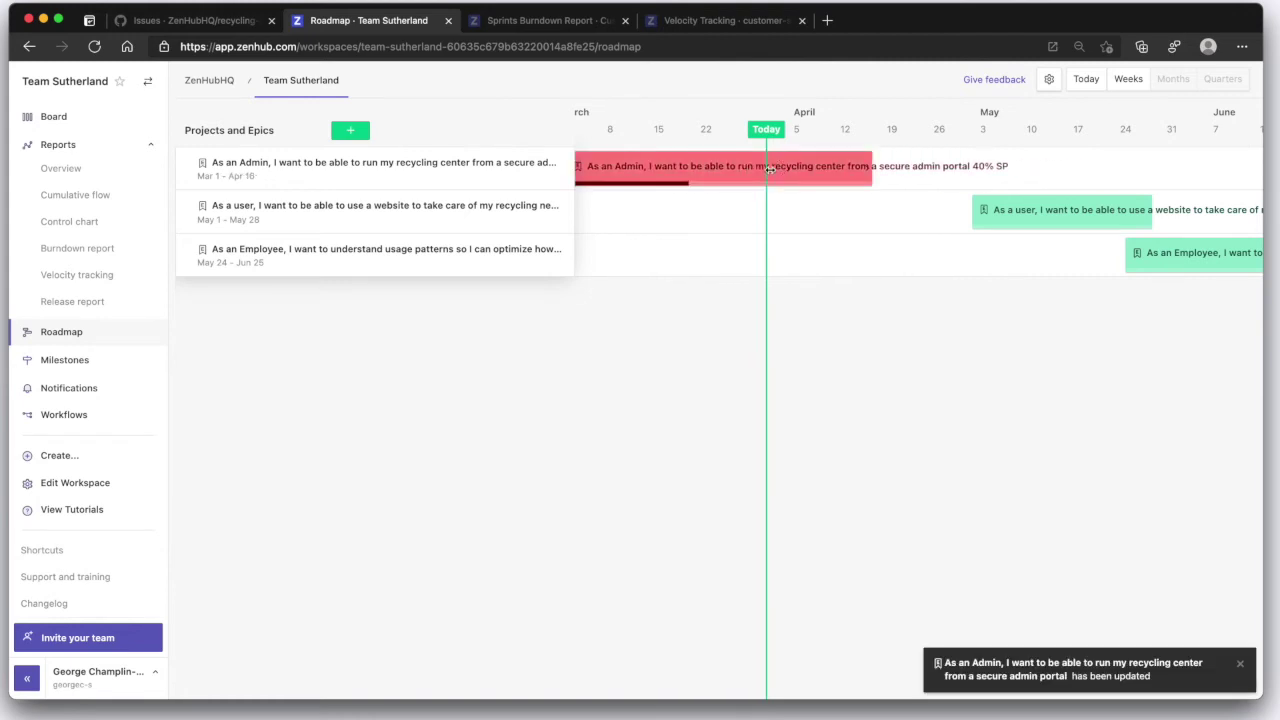
left_click_drag(792, 174, 849, 174)
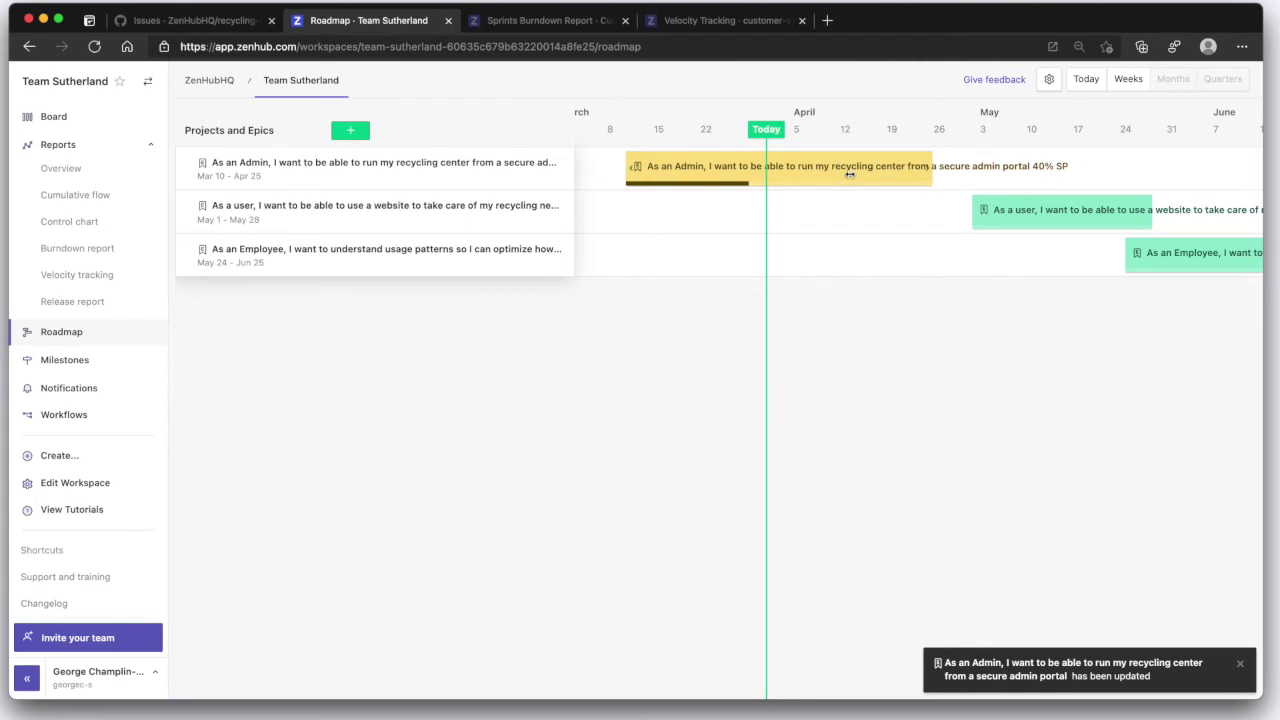
left_click_drag(849, 174, 891, 170)
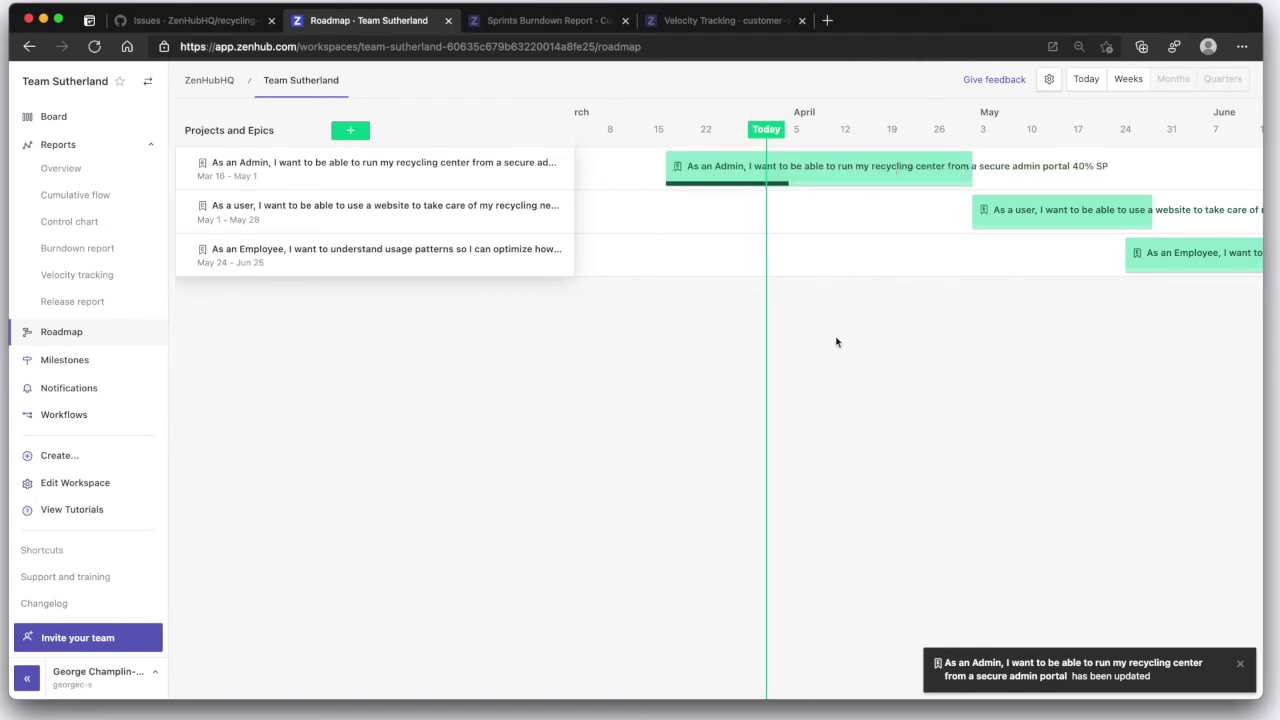